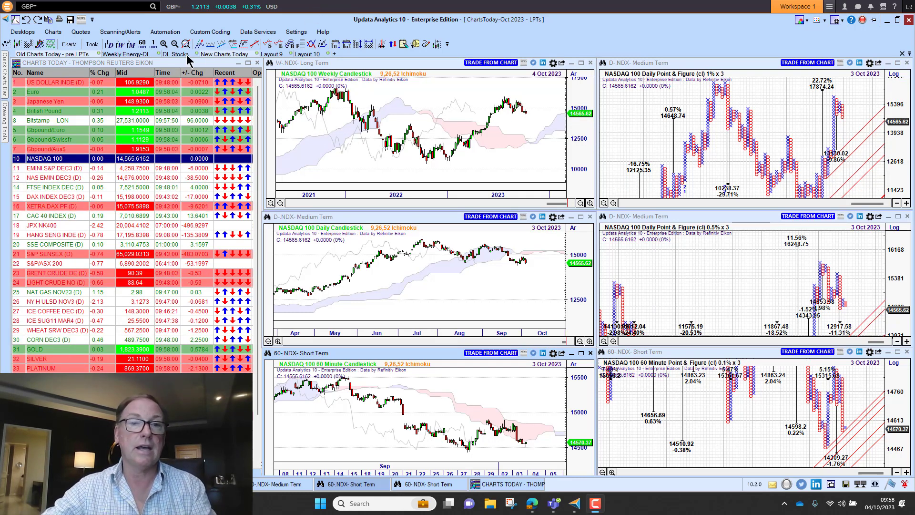
Switch to the New Charts Today layout and review the Linton Price Targets settings on the NASDAQ 100 daily chart.
left_click(236, 55)
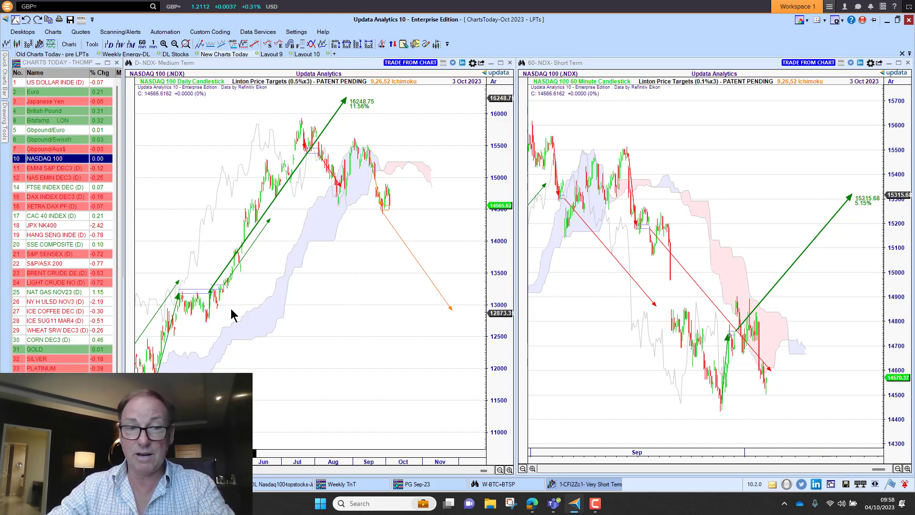
left_click(276, 82)
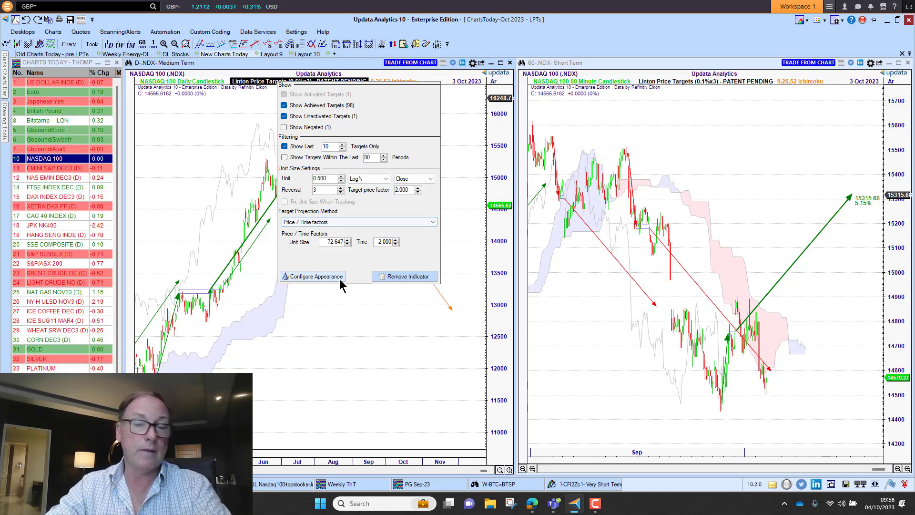
left_click(420, 353)
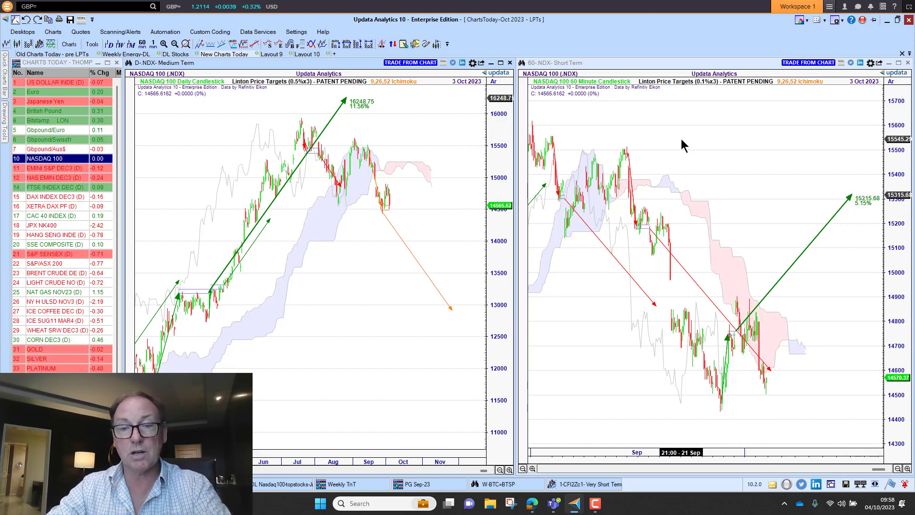
Examine the price targets on the NASDAQ 100 weekly long-term chart and minimise that chart again.
left_click(501, 485)
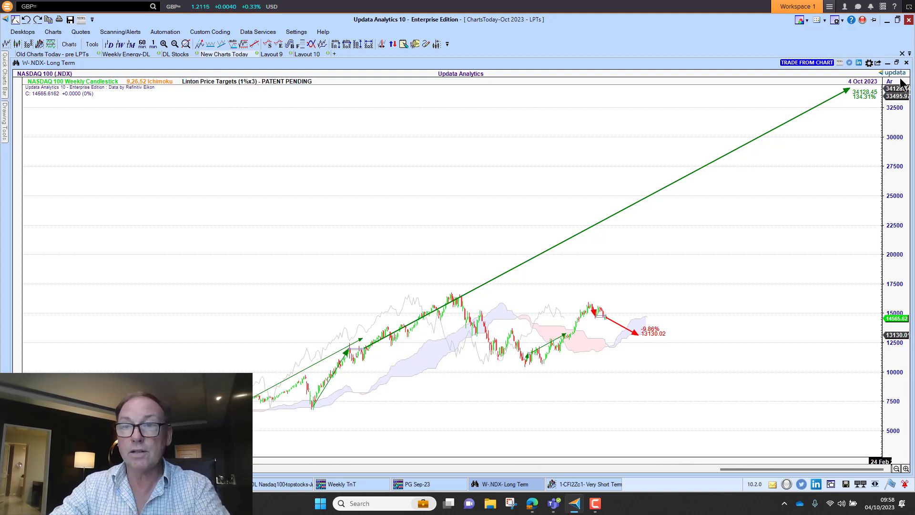
left_click(888, 63)
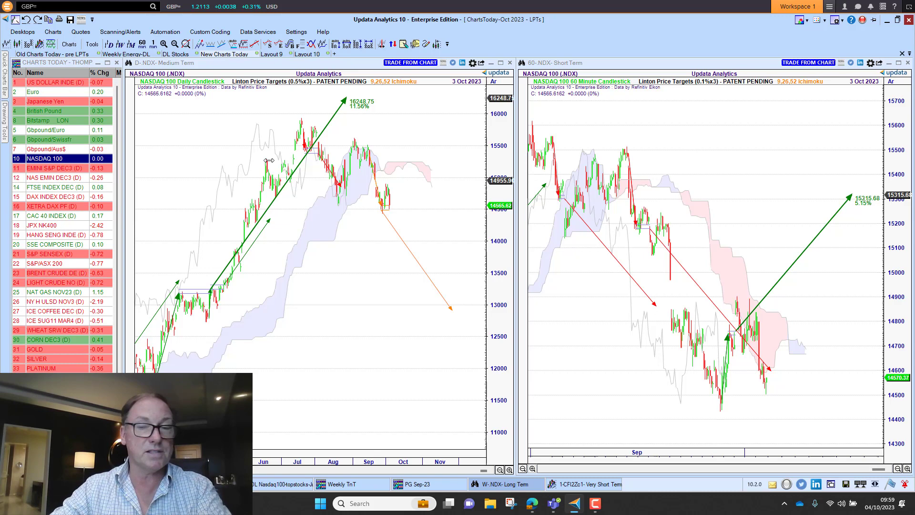
Load the Euro into the charts and maximise its daily chart with the history extended to cover 2021 and 2022.
left_click(50, 94)
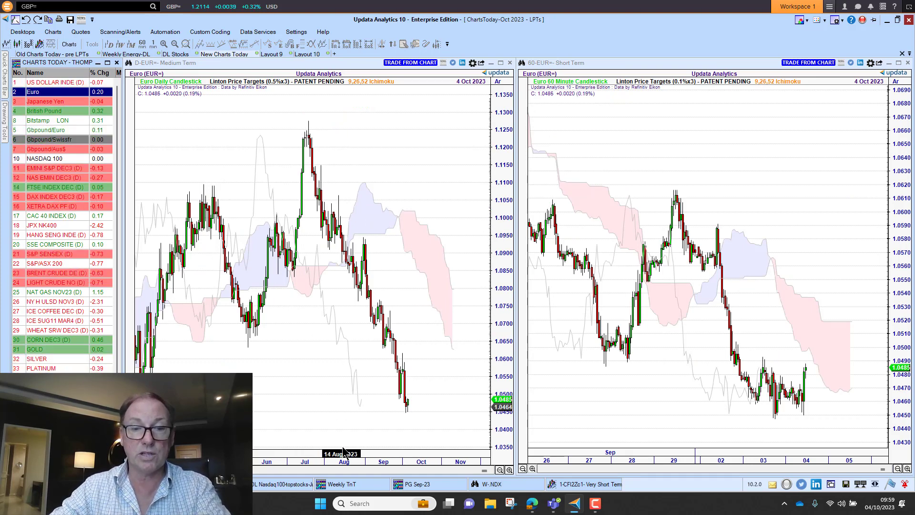
left_click_drag(482, 470, 459, 472)
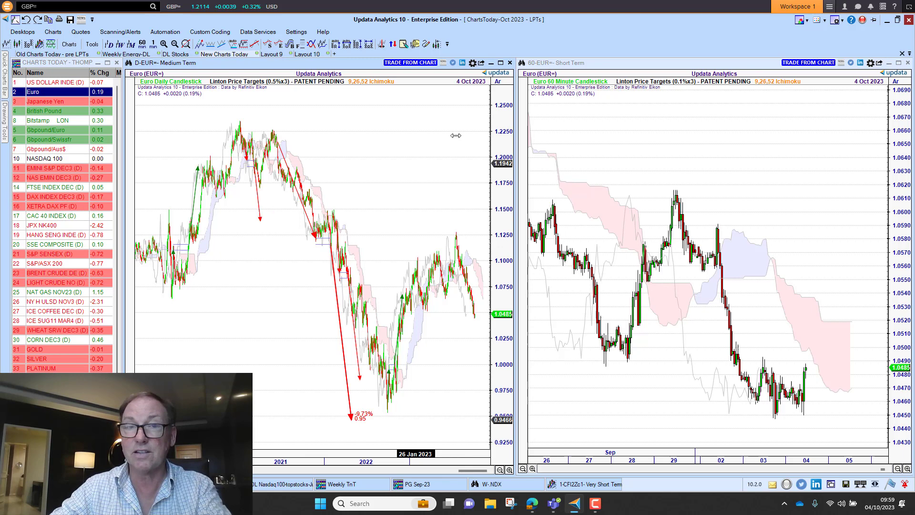
left_click(500, 62)
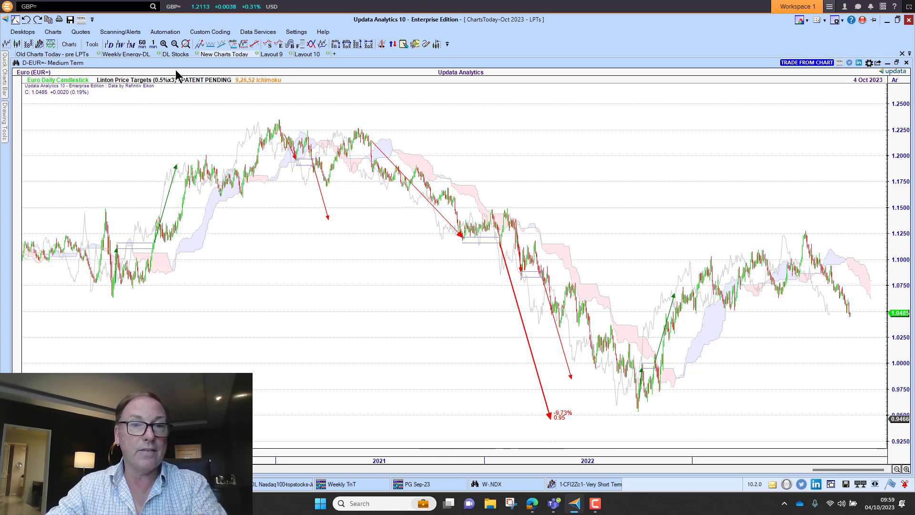
Review the appearance properties of Linton Price Targets on the Euro daily chart and return to the side-by-side charts.
left_click(153, 79)
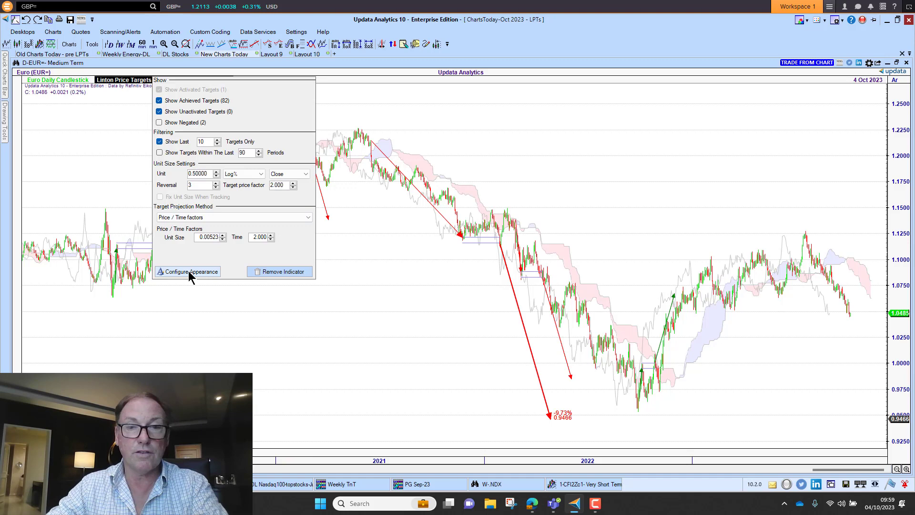
left_click(191, 272)
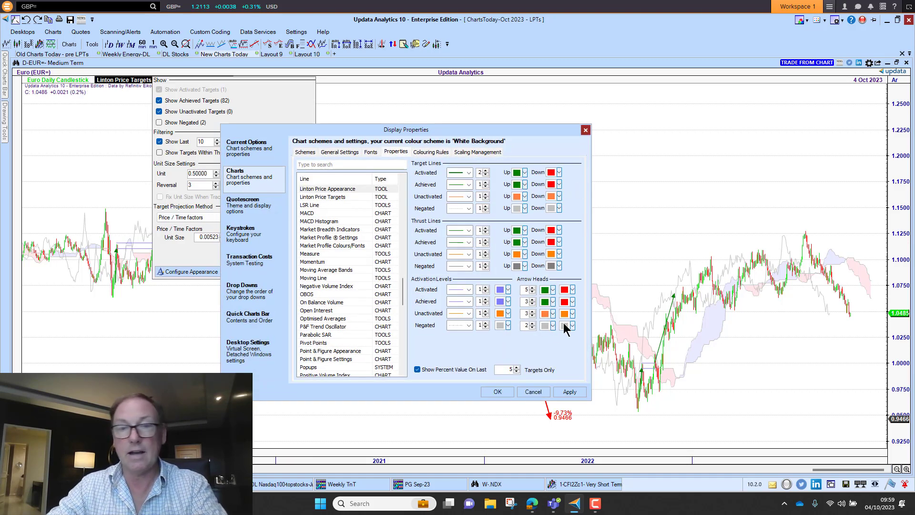
left_click(586, 131)
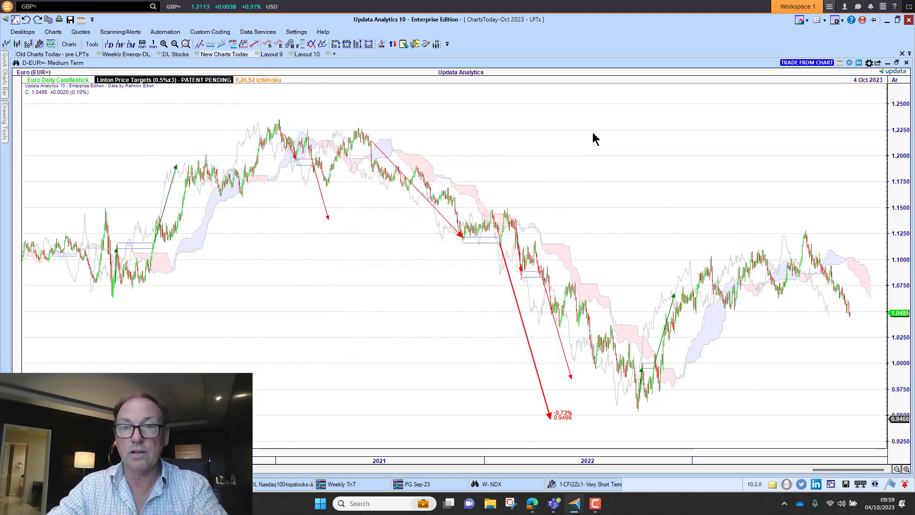
double_click(518, 63)
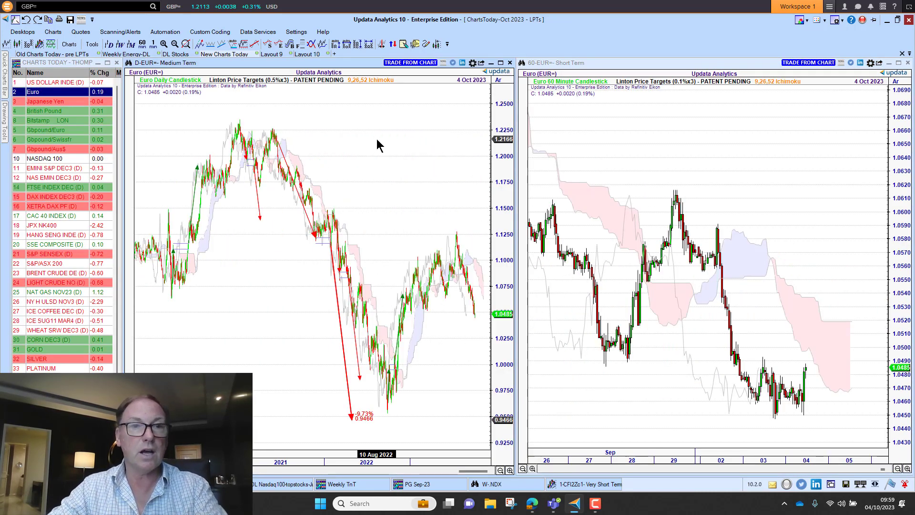
Reset the zoom of the Euro daily chart and load EMINI S&P DEC3 into the charts.
left_click(185, 44)
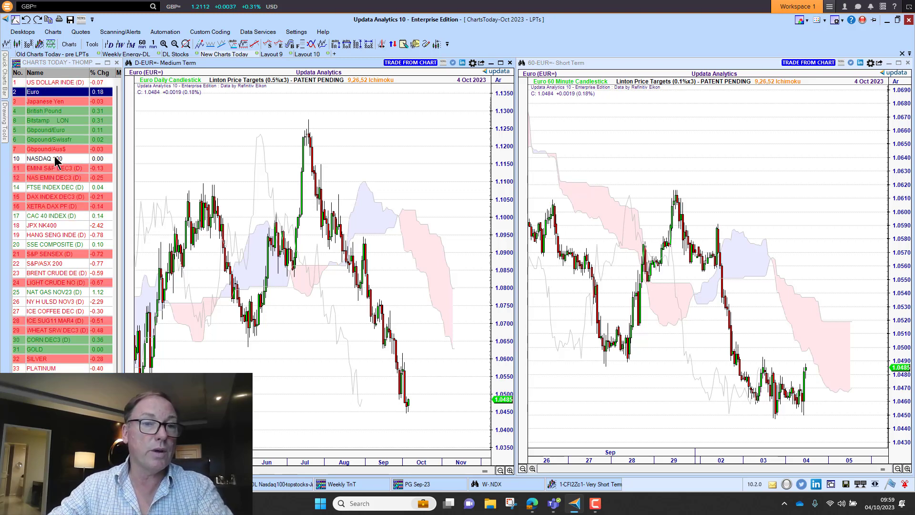
left_click(57, 169)
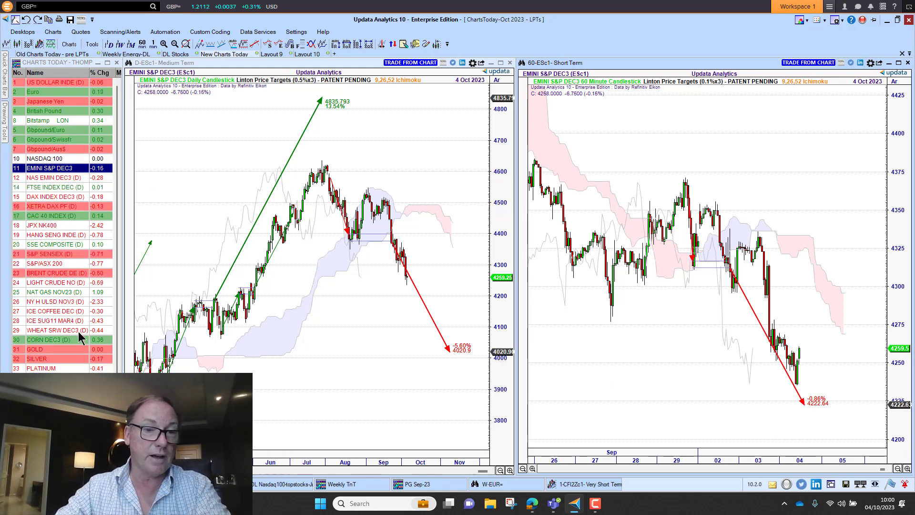
Load GOLD into the charts and examine the price targets on its weekly long-term chart.
left_click(43, 349)
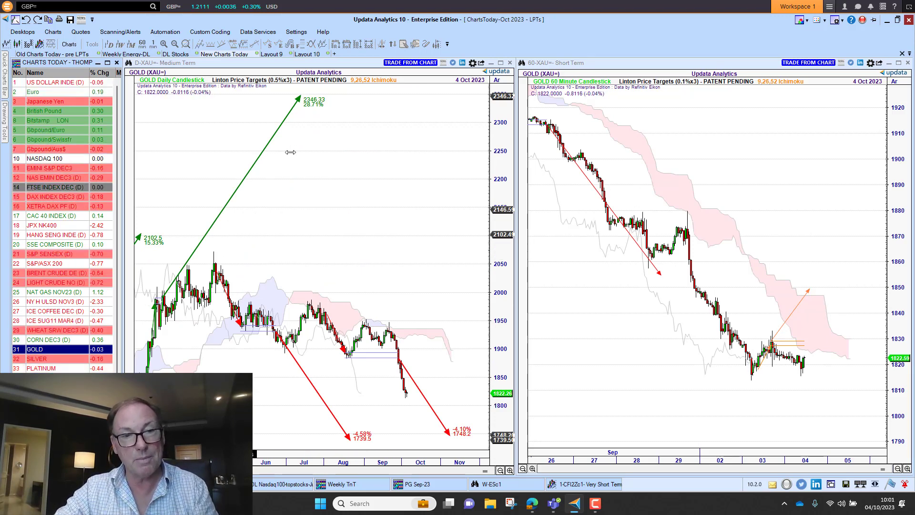
left_click(504, 490)
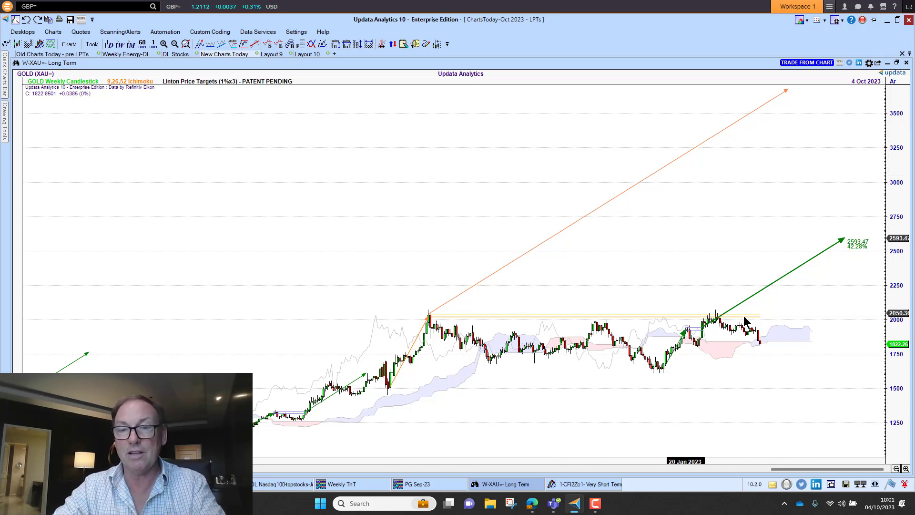
left_click(887, 63)
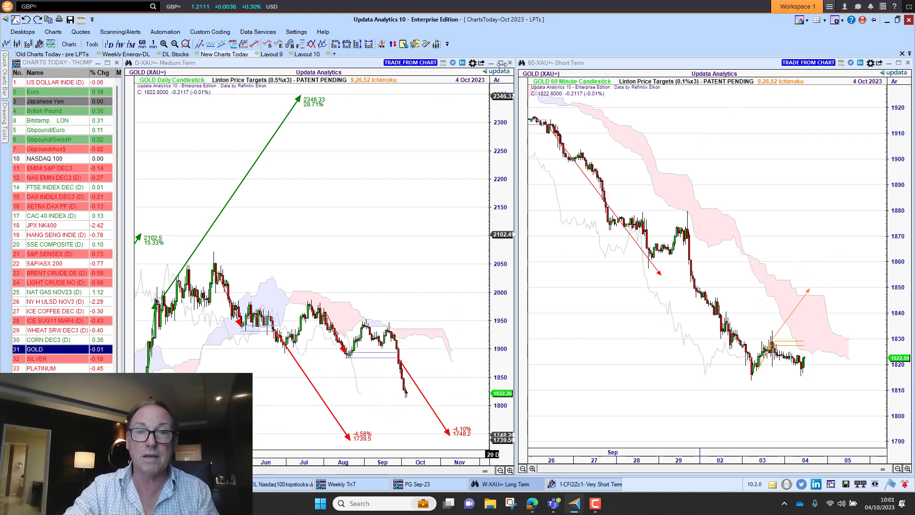
Examine the price targets on gold's daily and 60-minute charts, each maximised in turn.
left_click(500, 63)
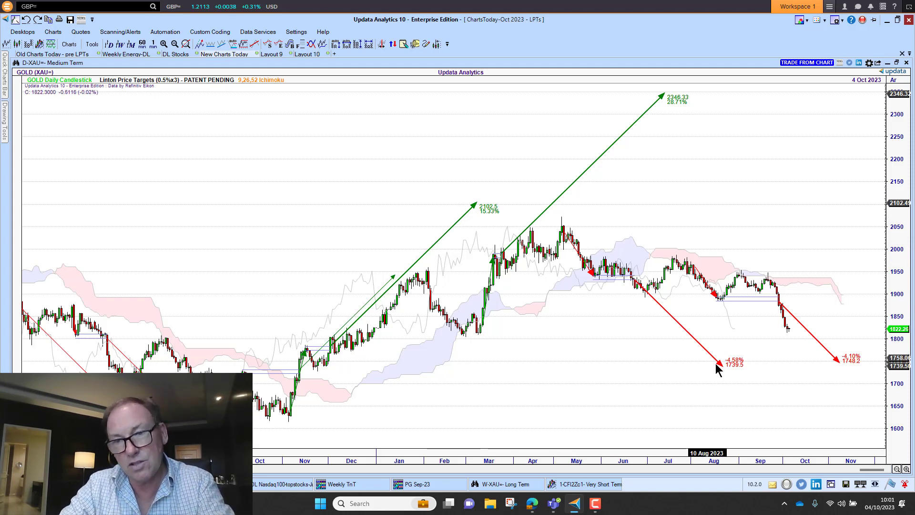
left_click(897, 63)
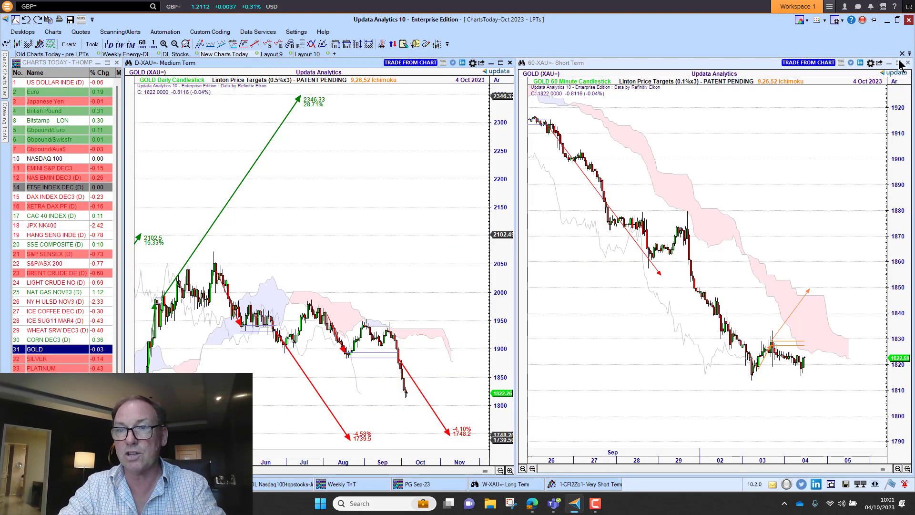
left_click(899, 62)
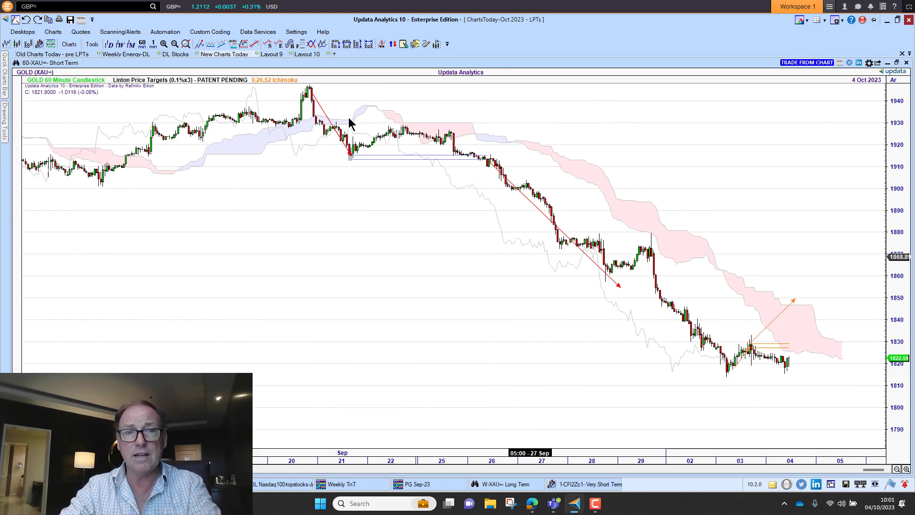
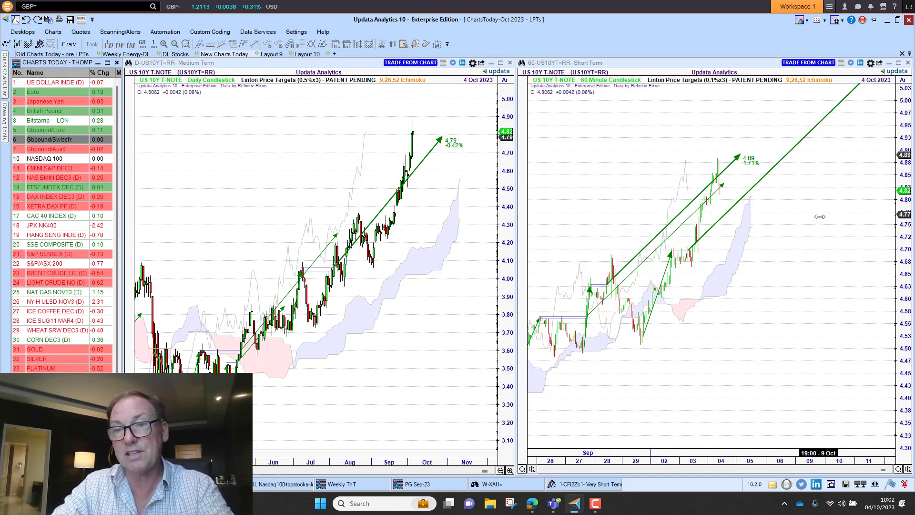
Show the highest upside target on the US 10Y T-NOTE 60-minute chart and open its weekly long-term chart.
left_click_drag(820, 216, 806, 285)
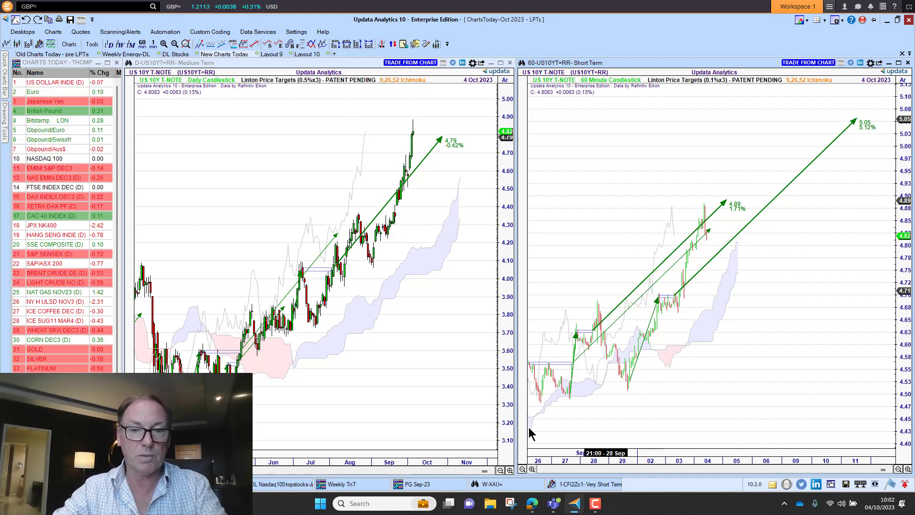
left_click(494, 484)
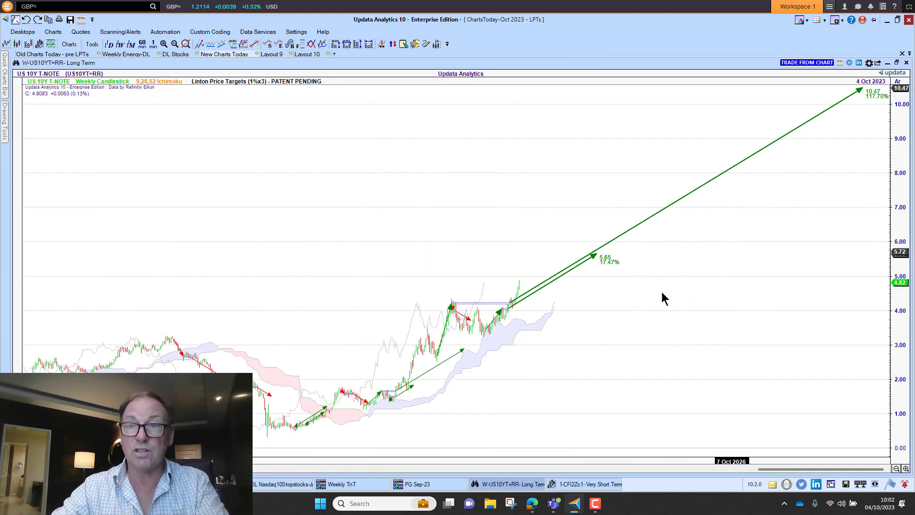
Examine the US 10Y T-NOTE weekly upside targets over a longer history, reset the zoom to include tools and restore the side-by-side charts.
left_click_drag(751, 323, 725, 298)
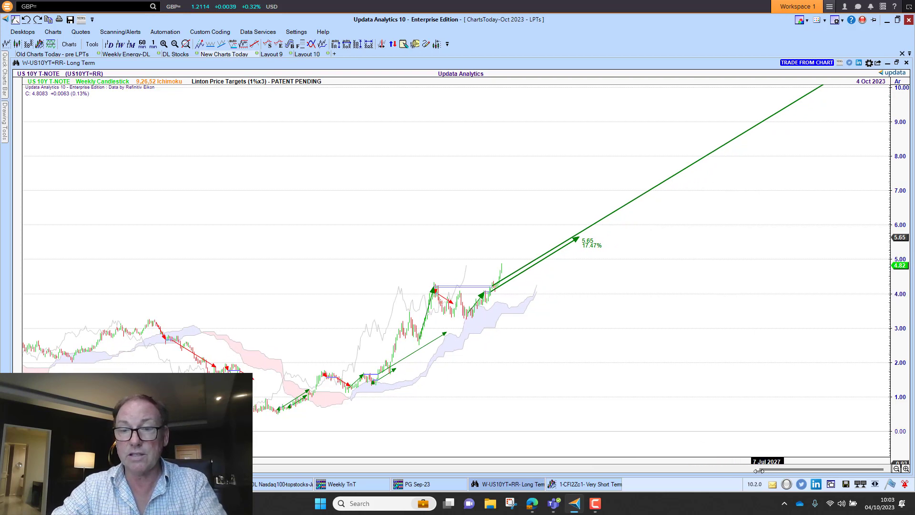
left_click_drag(759, 470, 670, 470)
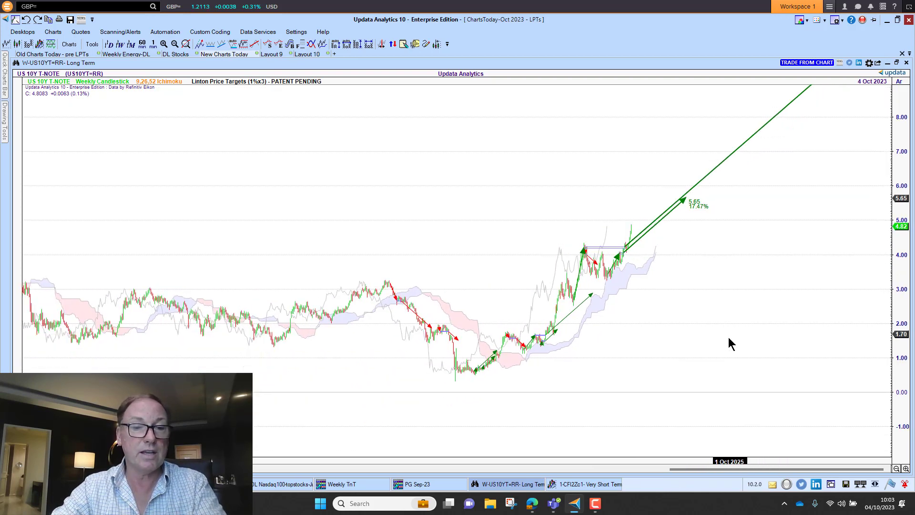
left_click_drag(807, 164, 726, 319)
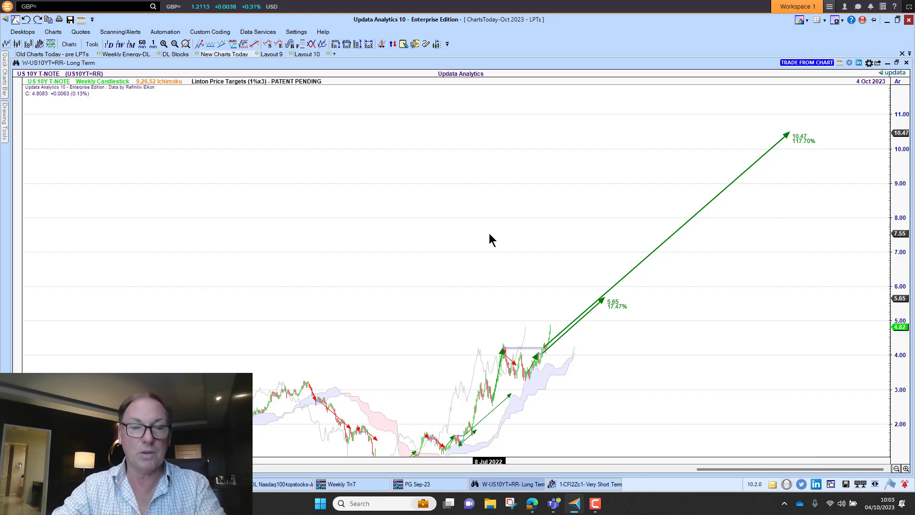
left_click(185, 45)
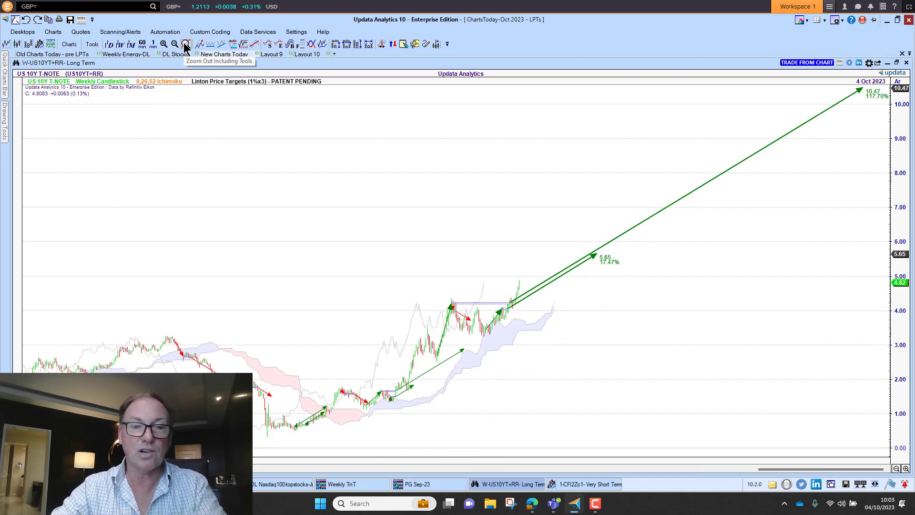
left_click(896, 63)
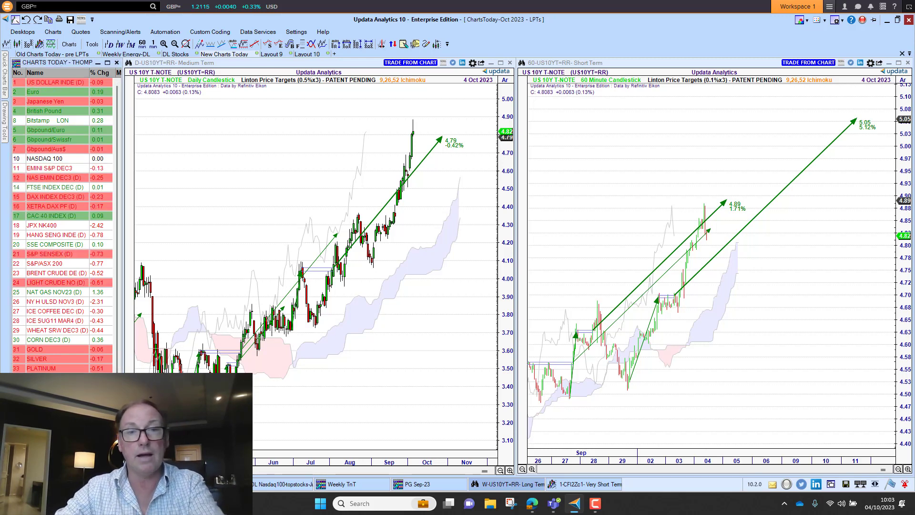
Load APPLE INC into the daily and 60-minute charts and bring more of the earlier rally into the daily view.
key("Page_Down")
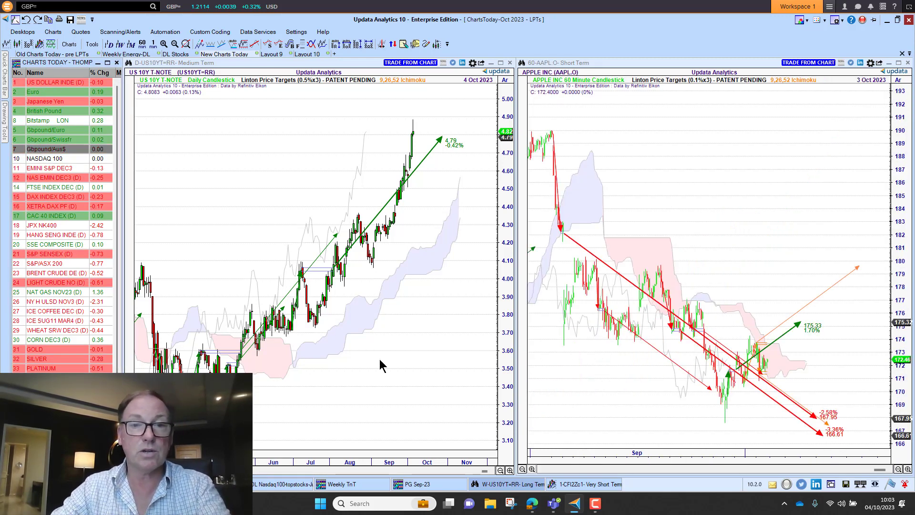
key("Page_Down")
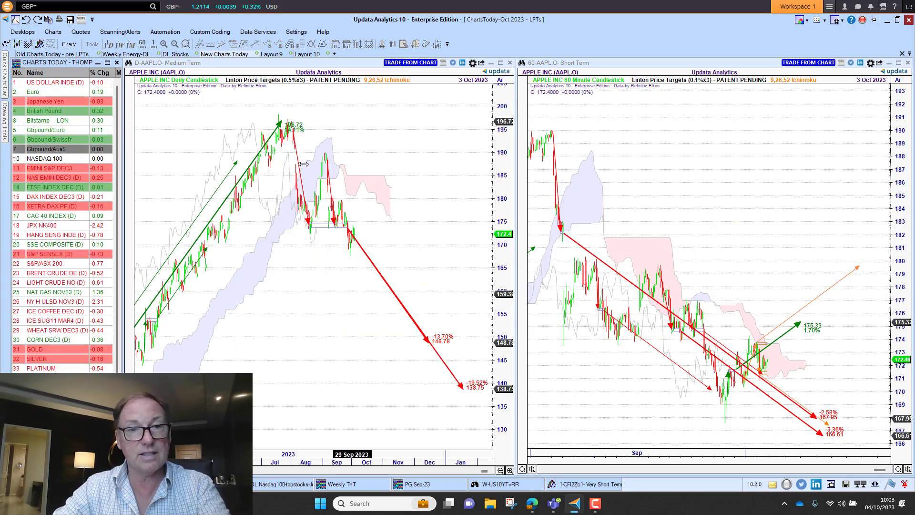
left_click_drag(277, 352, 306, 346)
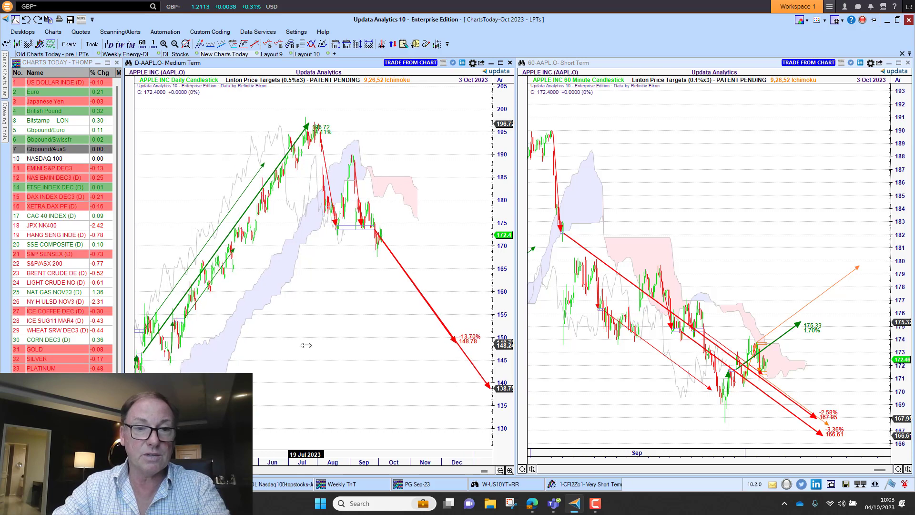
Examine the earlier upside target and current downside targets on the maximised Apple daily chart and restore the side-by-side charts.
left_click(501, 63)
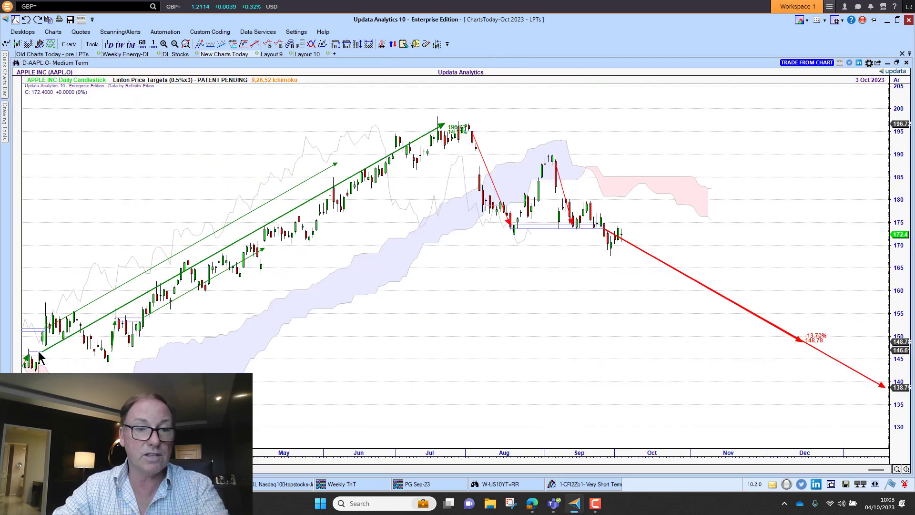
left_click_drag(266, 409, 341, 373)
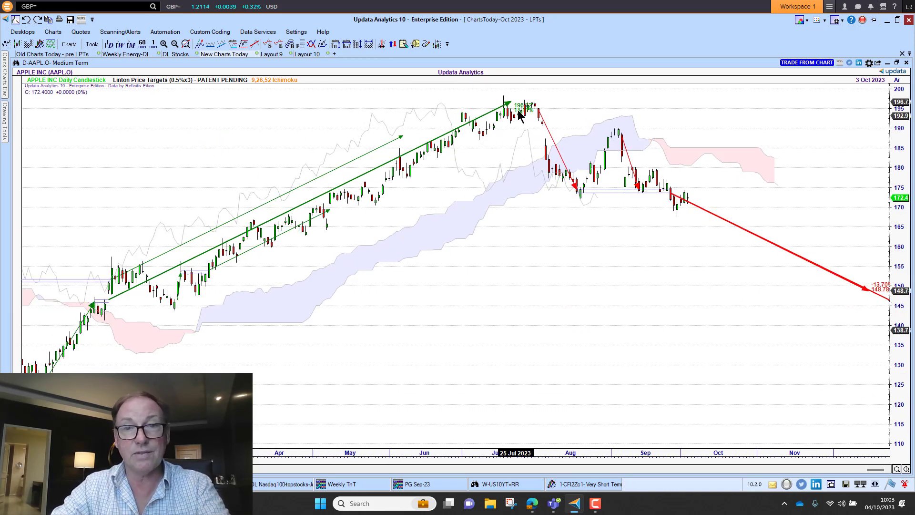
left_click_drag(507, 294, 397, 299)
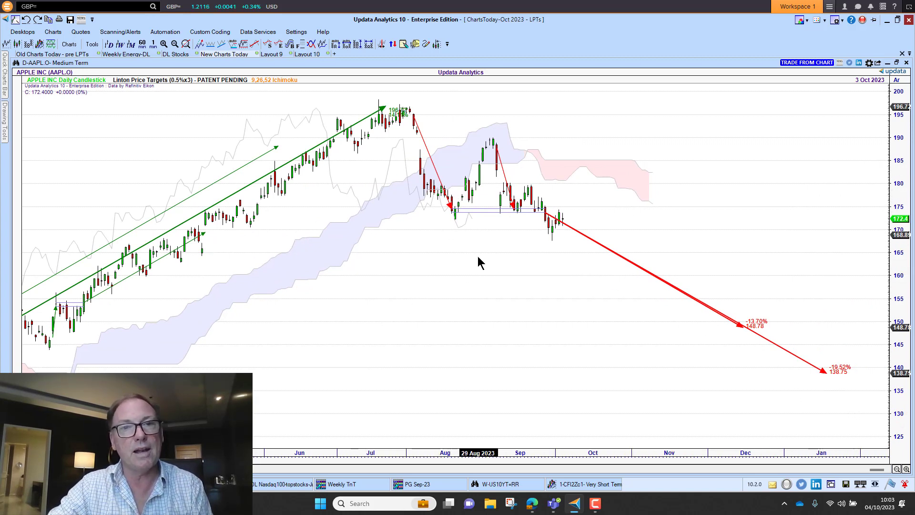
left_click(897, 63)
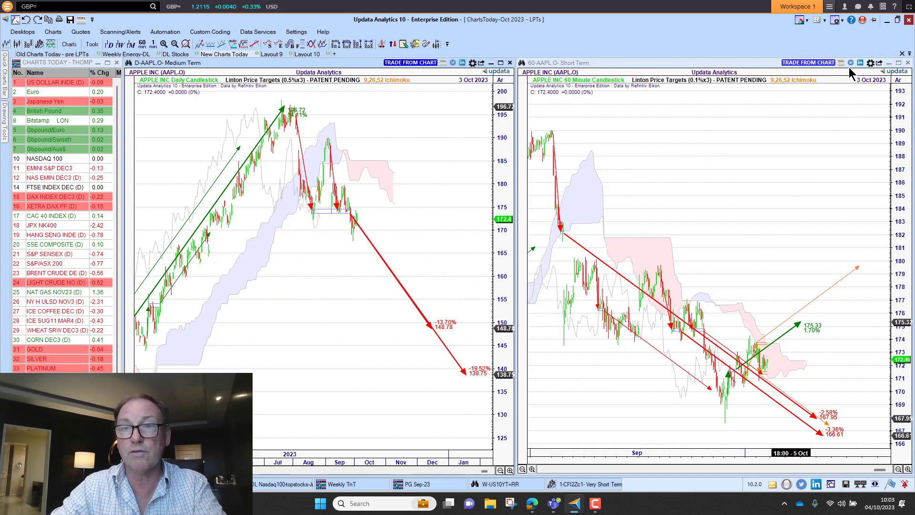
Examine Apple's price targets on the maximised 60-minute chart and the weekly long-term chart, and return to the side-by-side charts.
left_click(898, 63)
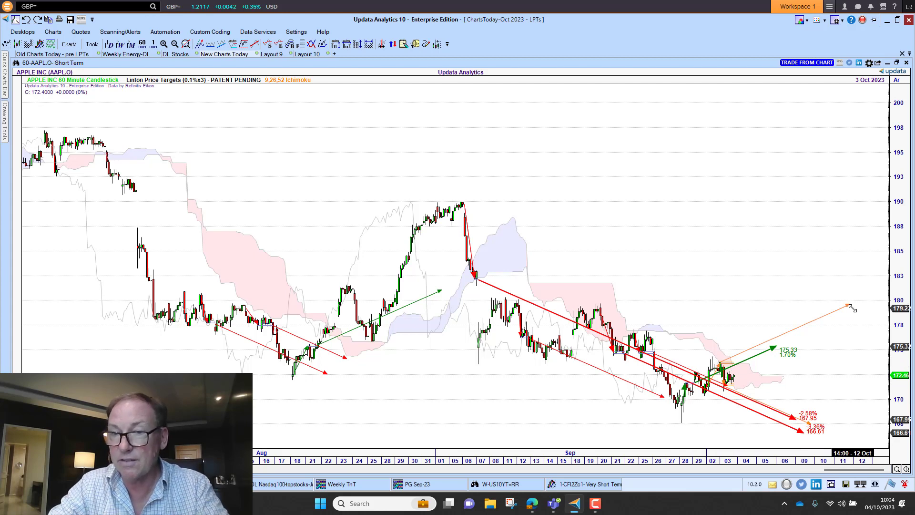
left_click(897, 64)
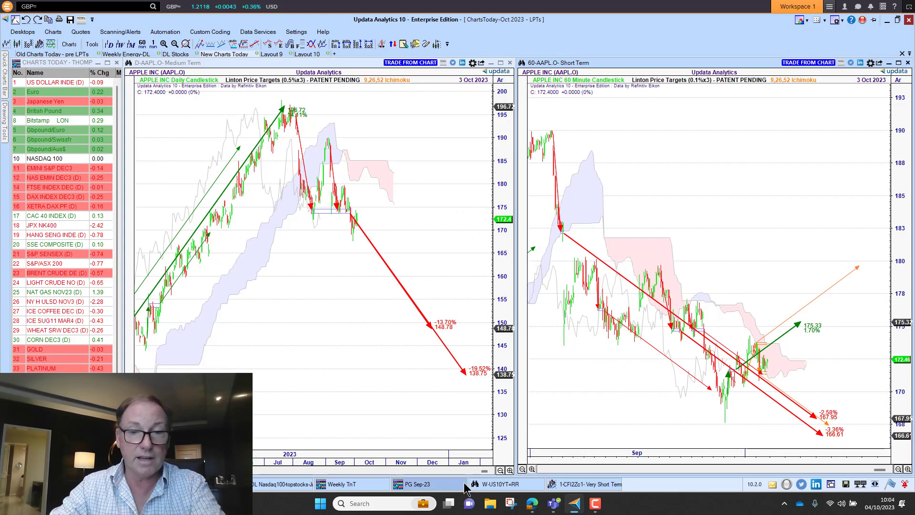
left_click(523, 485)
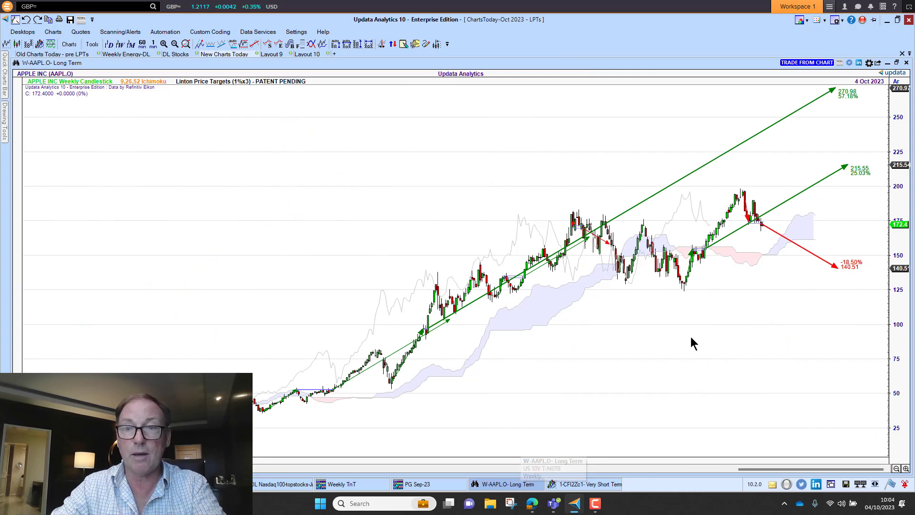
left_click_drag(688, 353, 581, 382)
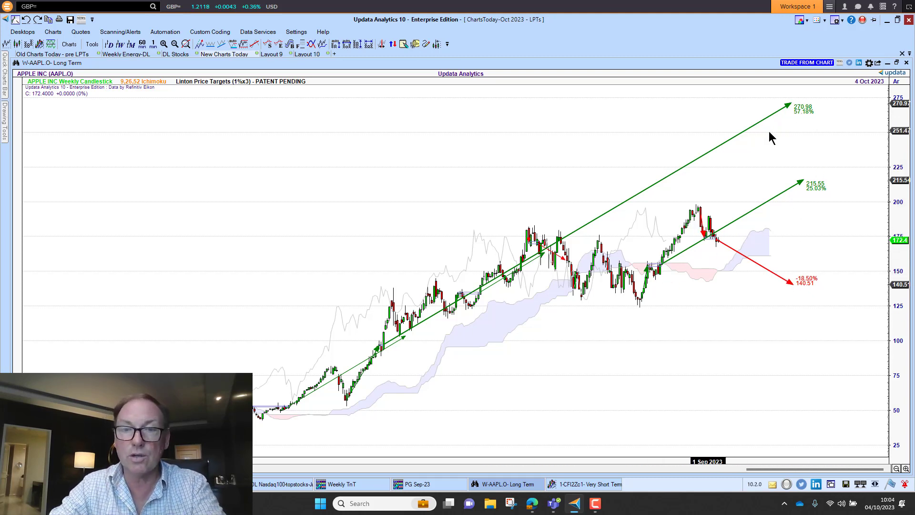
left_click(888, 62)
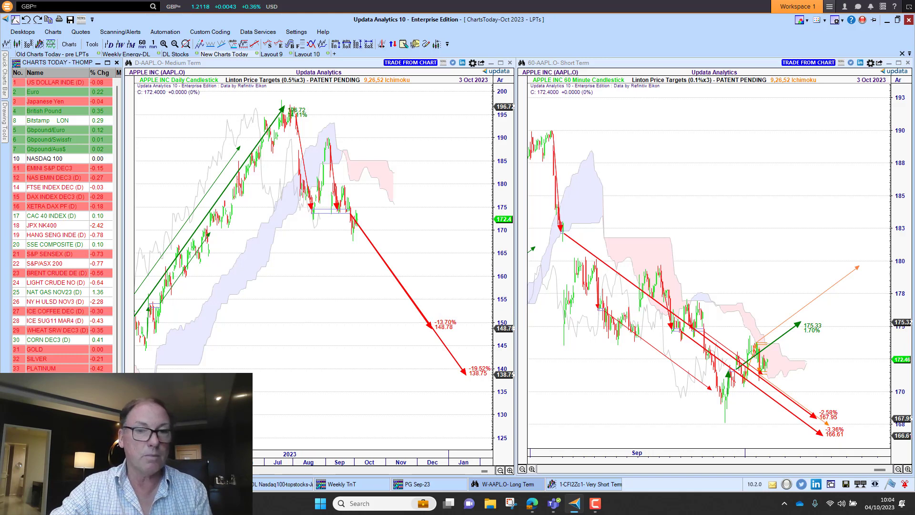
Load MICROSOFT CP into the 60-minute and daily charts and check the daily Linton Price Targets settings without changing them.
key("Page_Down")
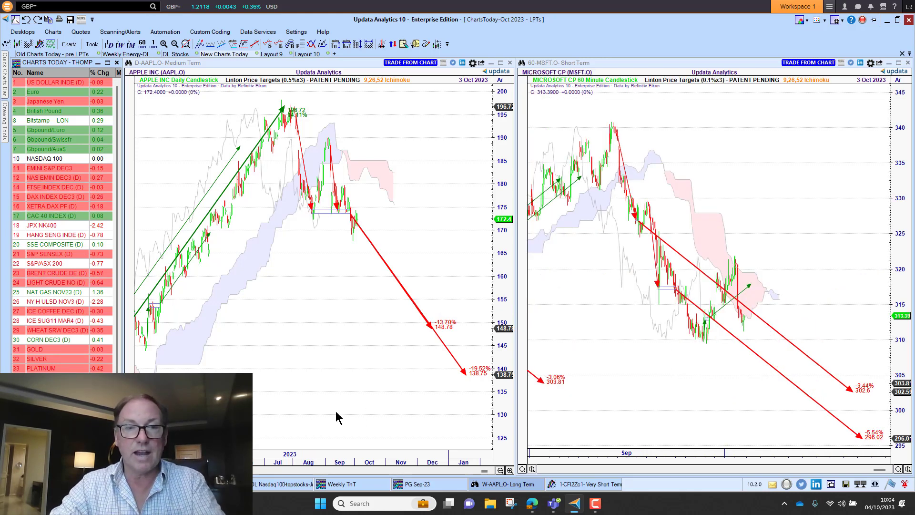
key("Page_Down")
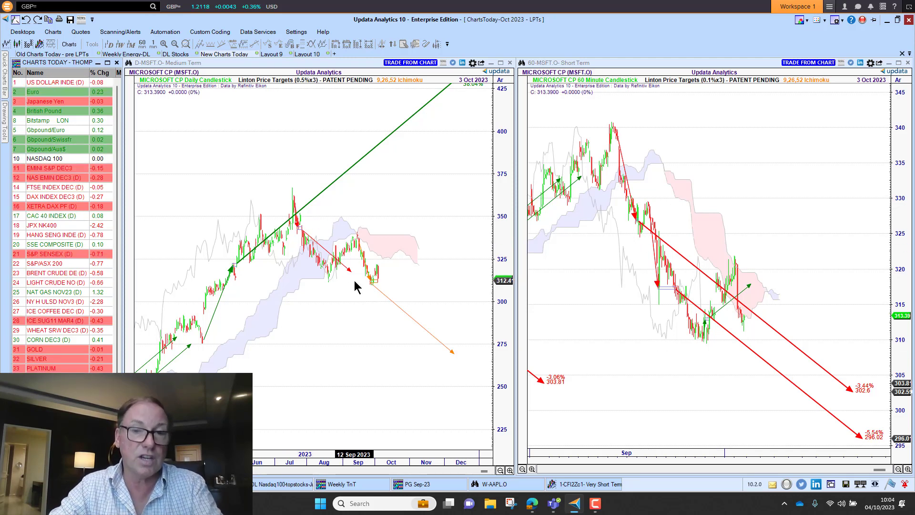
left_click(282, 79)
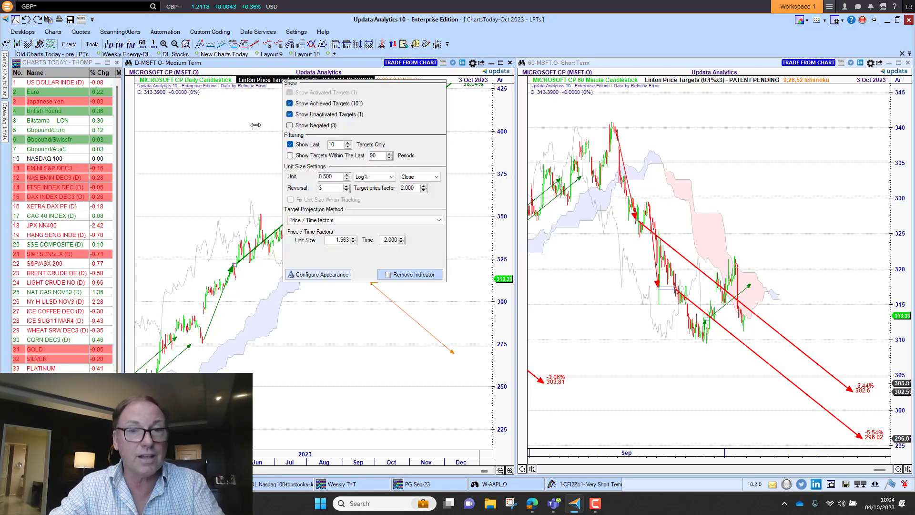
left_click(229, 126)
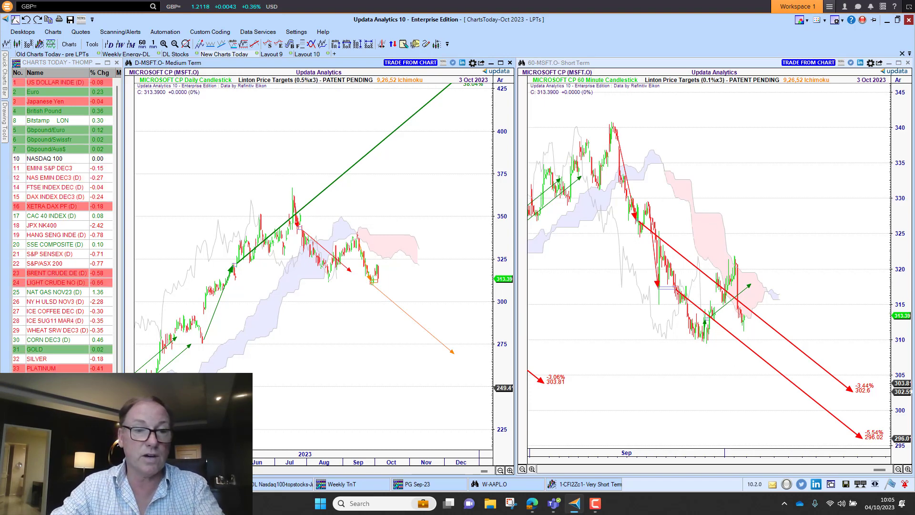
Load TESLA INC into the daily and 60-minute charts, examine its weekly long-term targets and restore the side-by-side charts.
scroll(62, 224, "down", 1)
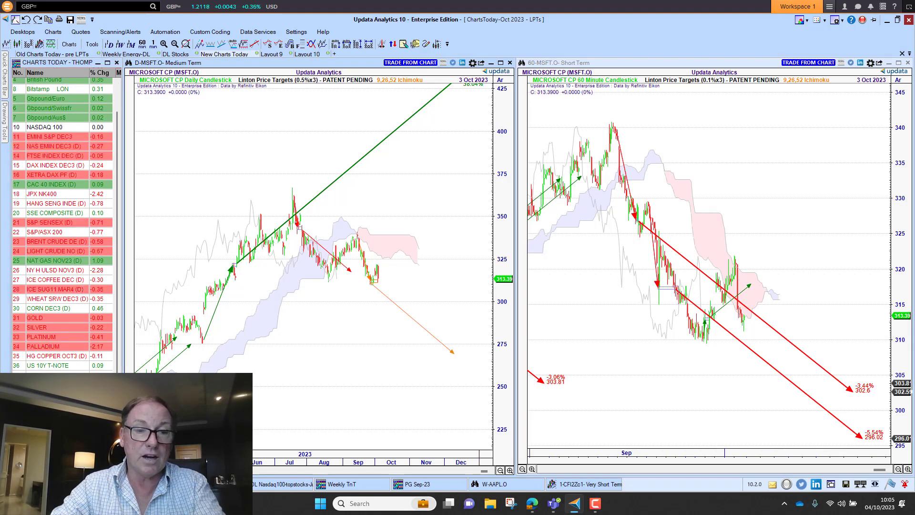
key("Page_Down")
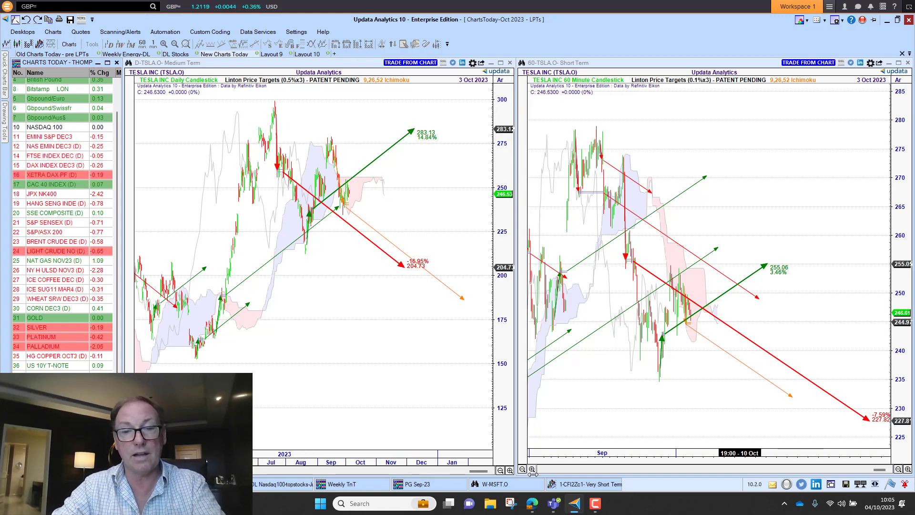
left_click(496, 484)
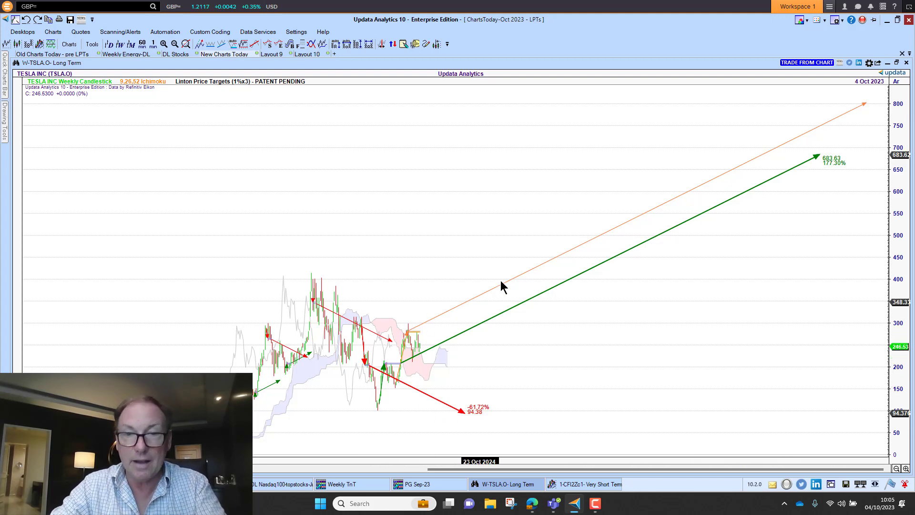
left_click(888, 63)
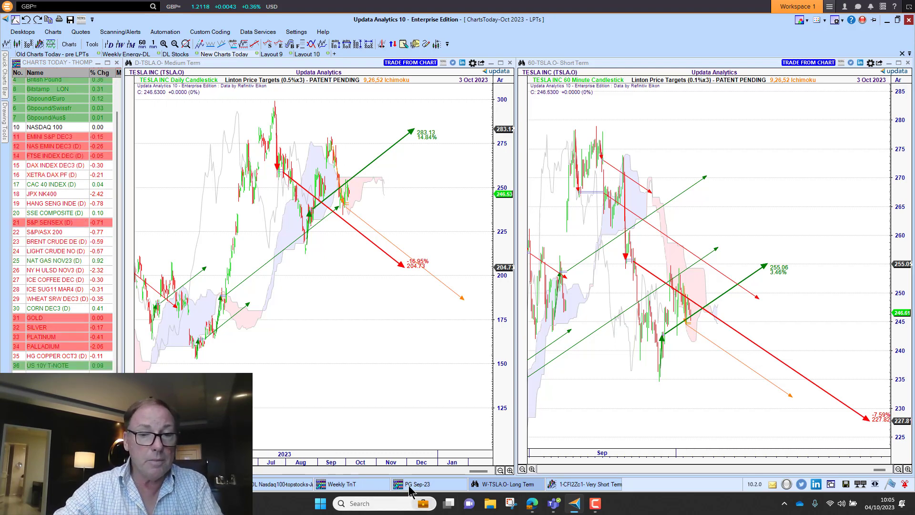
Open the Weekly TnT watchlist and review the daily and 60-minute targets for BRENT CRUDE DE and LIGHT CRUDE NO.
left_click(358, 485)
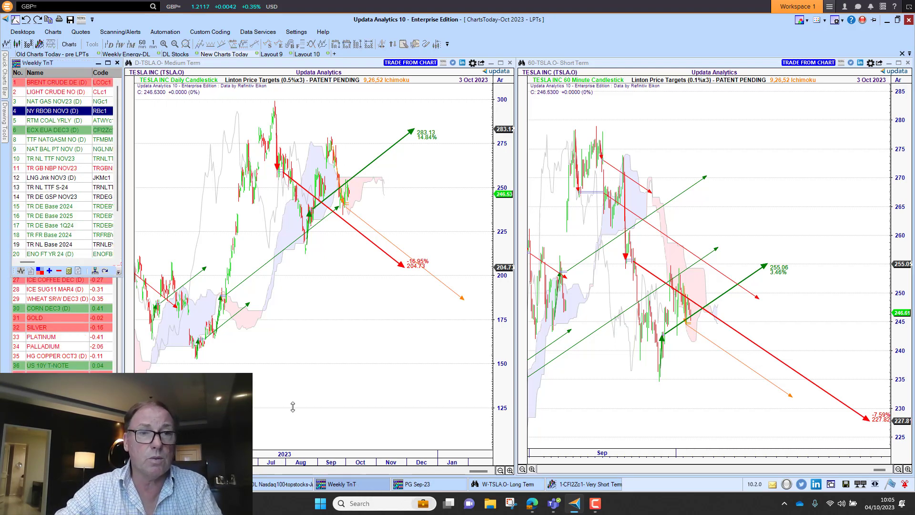
left_click(51, 83)
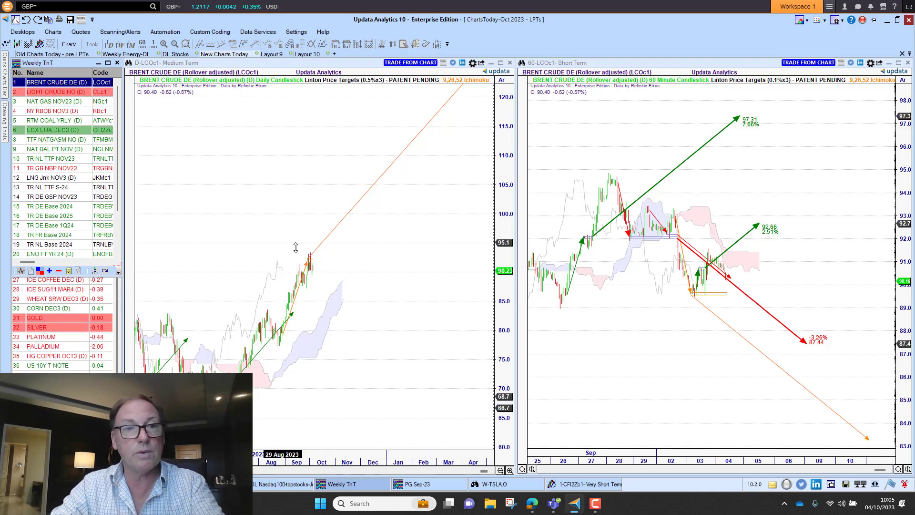
left_click(48, 93)
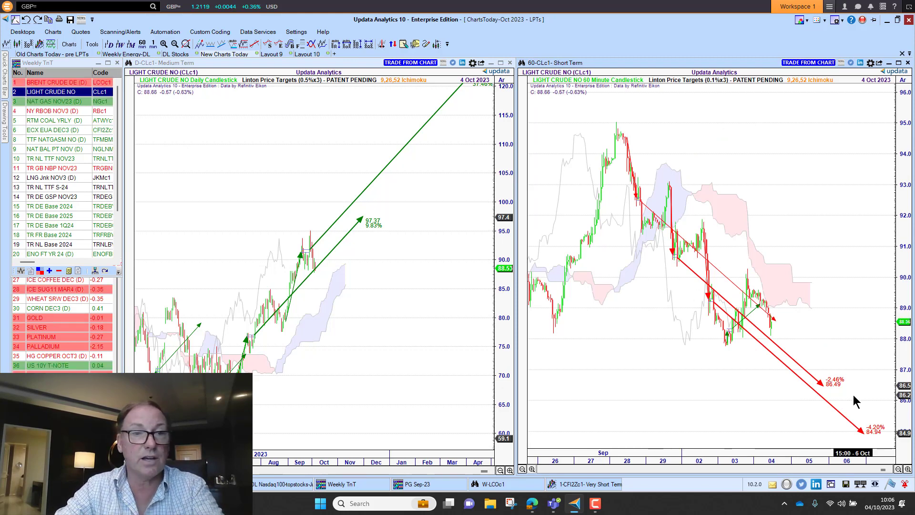
Load ECX EUA DEC3 into the charts, maximise its daily chart and reset the zoom to fit all upside targets.
left_click(50, 128)
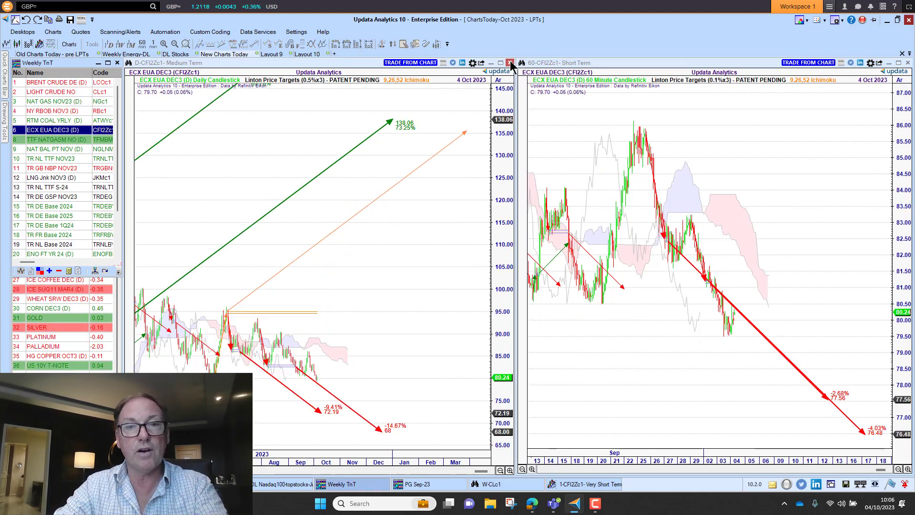
left_click(500, 62)
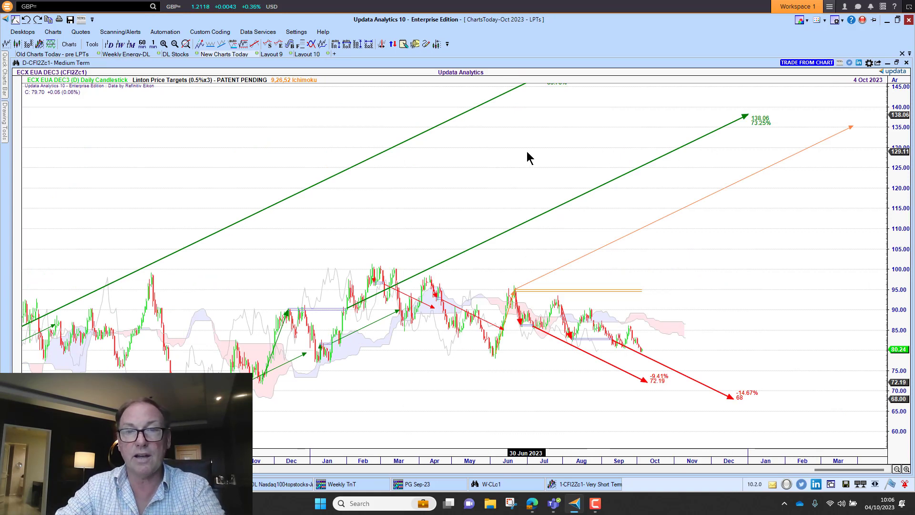
left_click(185, 45)
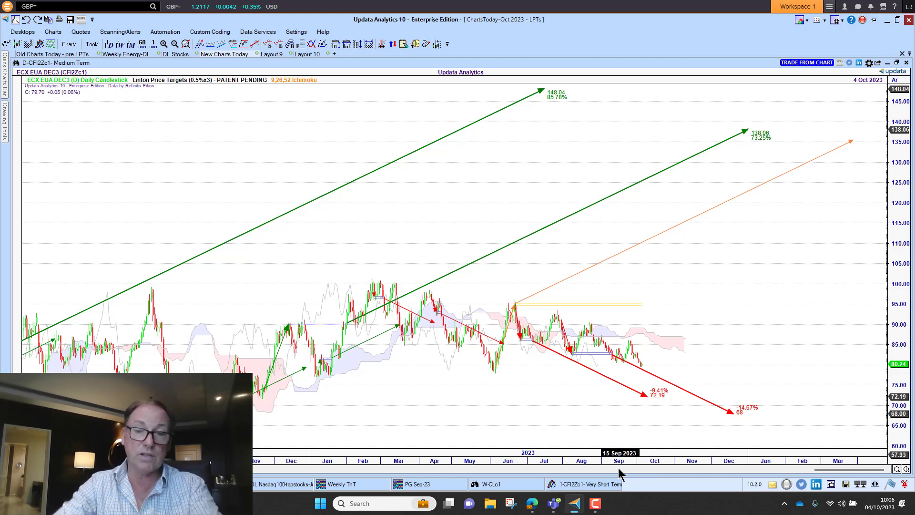
Examine the ECX EUA DEC3 1-minute very short-term targets, minimise the maximised daily chart and show the 1-minute chart maximised again.
left_click(590, 486)
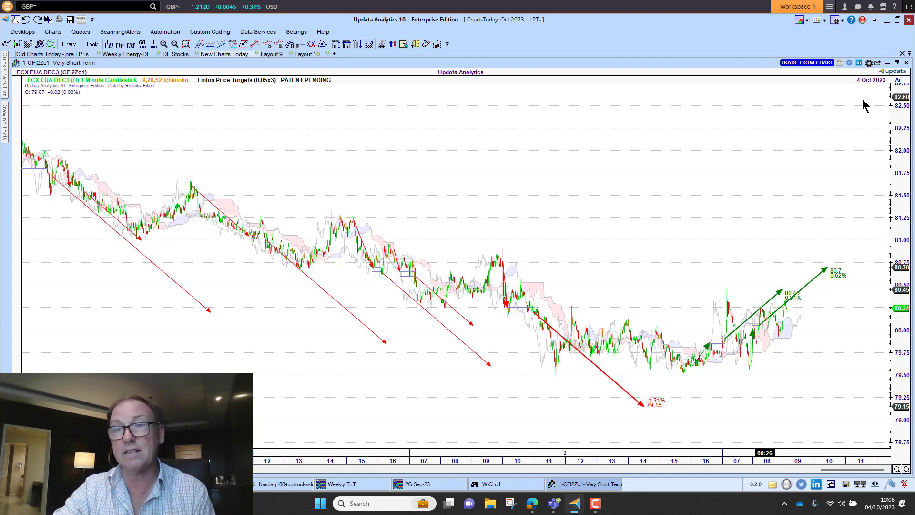
left_click(897, 63)
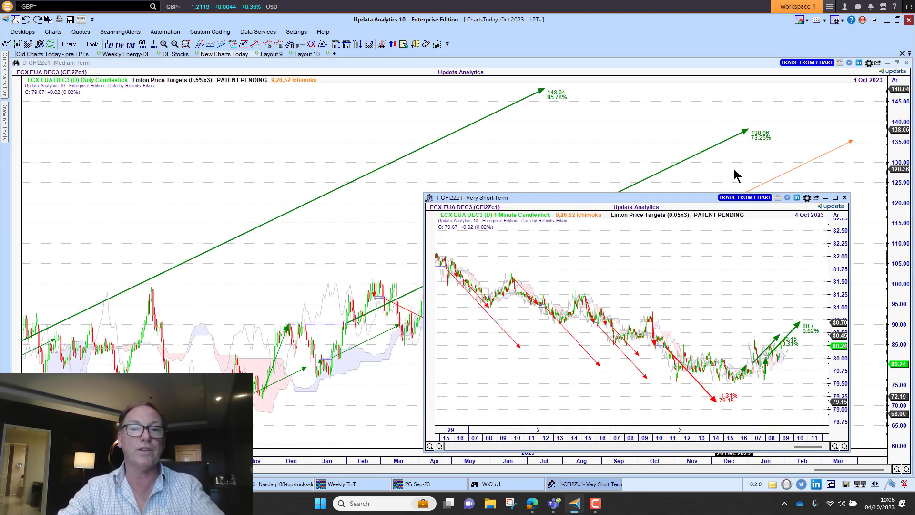
left_click(888, 62)
left_click(835, 198)
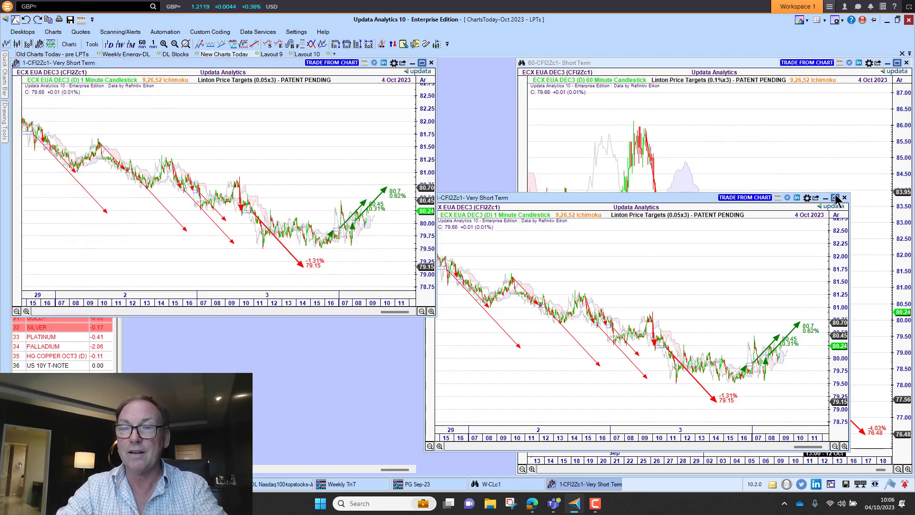
left_click(836, 197)
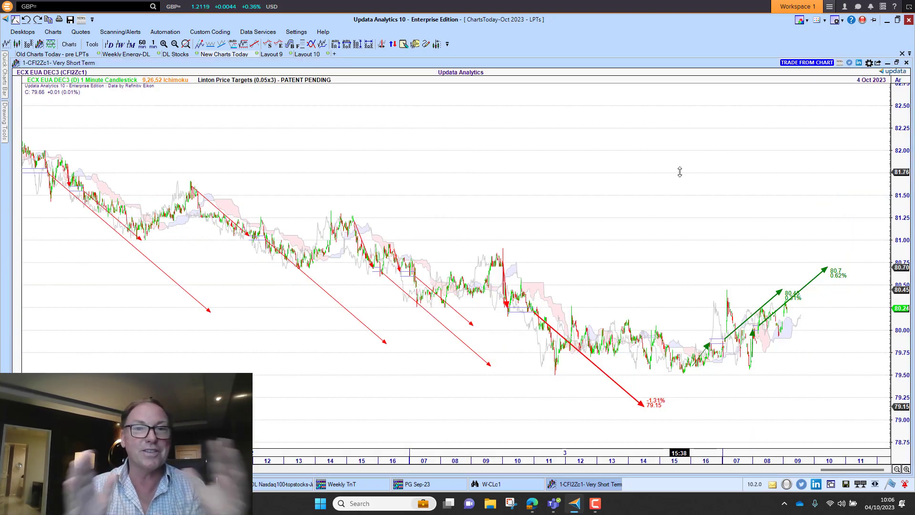